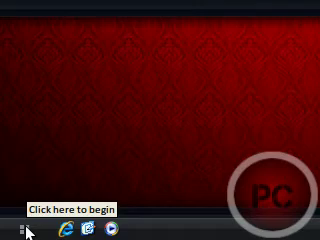
- Launch CMD from the Run box on the Start menu
{"action": "left_click", "coordinate": [28, 232]}
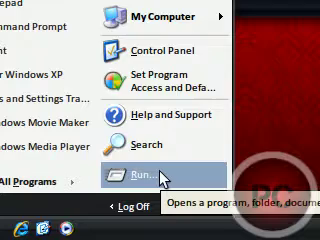
{"action": "left_click", "coordinate": [161, 179]}
{"action": "left_click", "coordinate": [90, 125]}
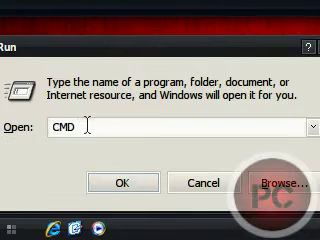
{"action": "left_click_drag", "start_coordinate": [87, 125], "coordinate": [50, 125]}
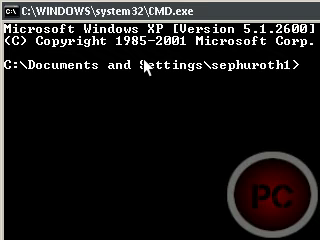
- Check the editing options, then open the console window's Properties from its system menu
{"action": "right_click", "coordinate": [146, 106]}
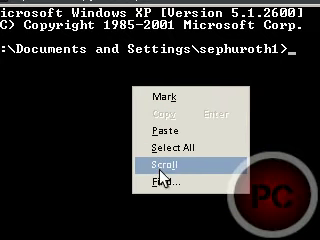
{"action": "left_click", "coordinate": [132, 164]}
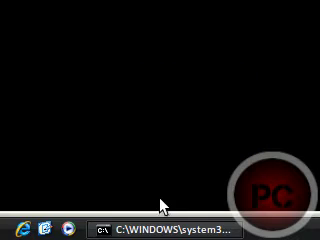
{"action": "right_click", "coordinate": [162, 232]}
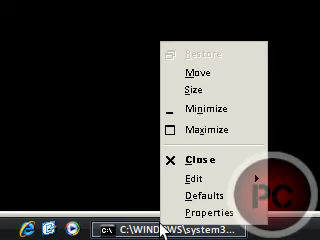
{"action": "left_click", "coordinate": [185, 213]}
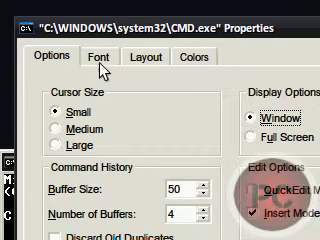
- Preview the 7 x 12 size and Lucida Console, then keep Raster Fonts at 8 x 12
{"action": "left_click", "coordinate": [100, 68]}
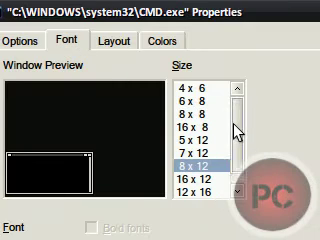
{"action": "scroll", "coordinate": [234, 128], "scroll_direction": "down", "scroll_amount": 1}
{"action": "left_click", "coordinate": [205, 139]}
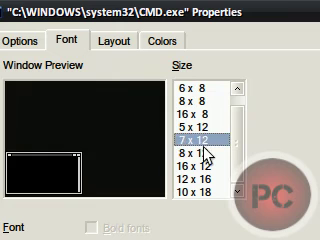
{"action": "left_click", "coordinate": [205, 152]}
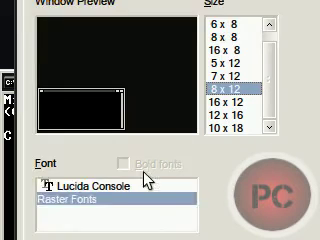
{"action": "left_click", "coordinate": [118, 172]}
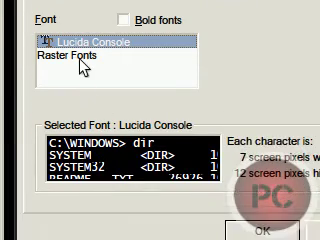
{"action": "left_click", "coordinate": [80, 72]}
{"action": "left_click", "coordinate": [100, 72]}
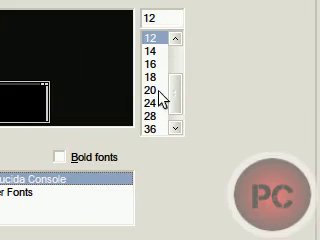
{"action": "left_click", "coordinate": [42, 192]}
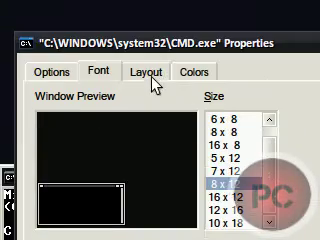
{"action": "left_click", "coordinate": [151, 75]}
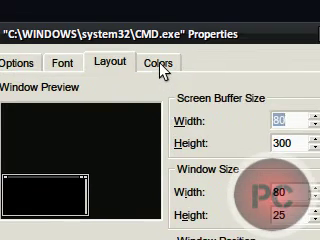
- Set the Screen Text colour to red (255, 0, 0)
{"action": "left_click", "coordinate": [160, 64]}
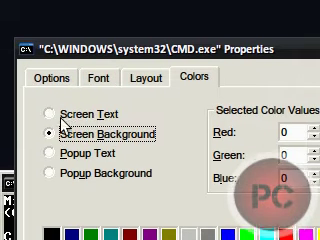
{"action": "left_click", "coordinate": [48, 118]}
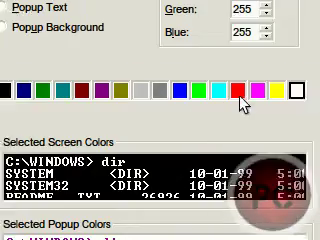
{"action": "left_click", "coordinate": [238, 93]}
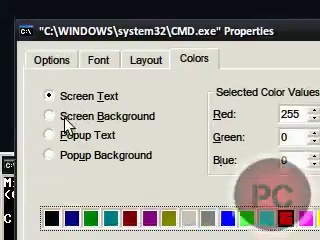
- Try dark blue and purple backgrounds, then set the Screen Background to black
{"action": "left_click", "coordinate": [57, 122]}
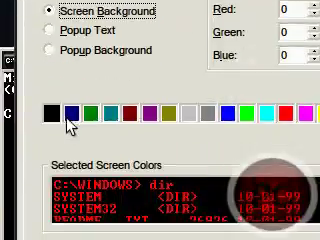
{"action": "left_click", "coordinate": [71, 133]}
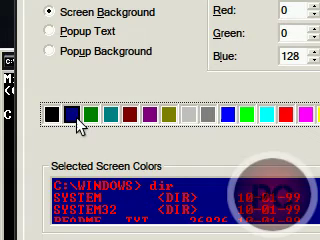
{"action": "left_click", "coordinate": [149, 108]}
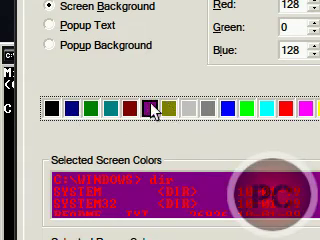
{"action": "left_click", "coordinate": [56, 120]}
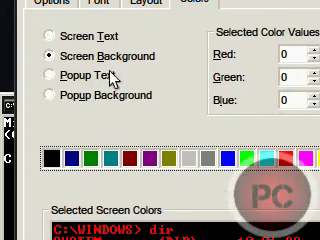
{"action": "double_click", "coordinate": [232, 114]}
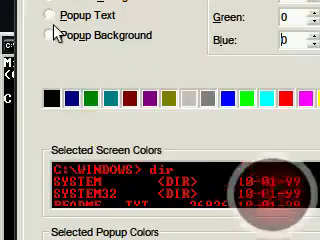
{"action": "left_click", "coordinate": [60, 120]}
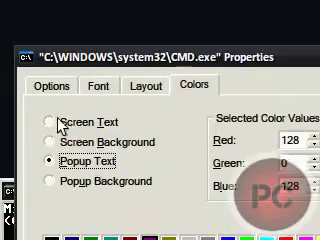
{"action": "left_click", "coordinate": [52, 1]}
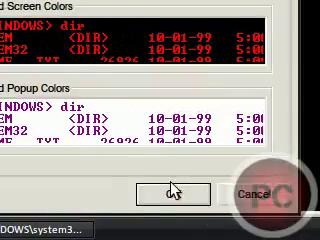
- Apply the red-on-black colours to the current window only
{"action": "left_click", "coordinate": [160, 190]}
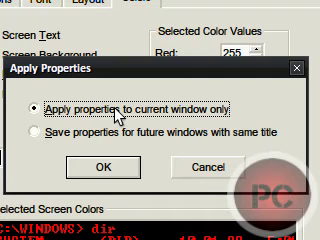
{"action": "left_click", "coordinate": [104, 170]}
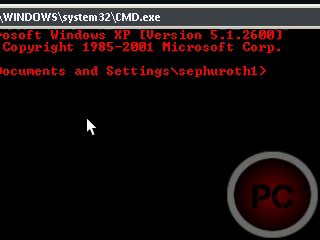